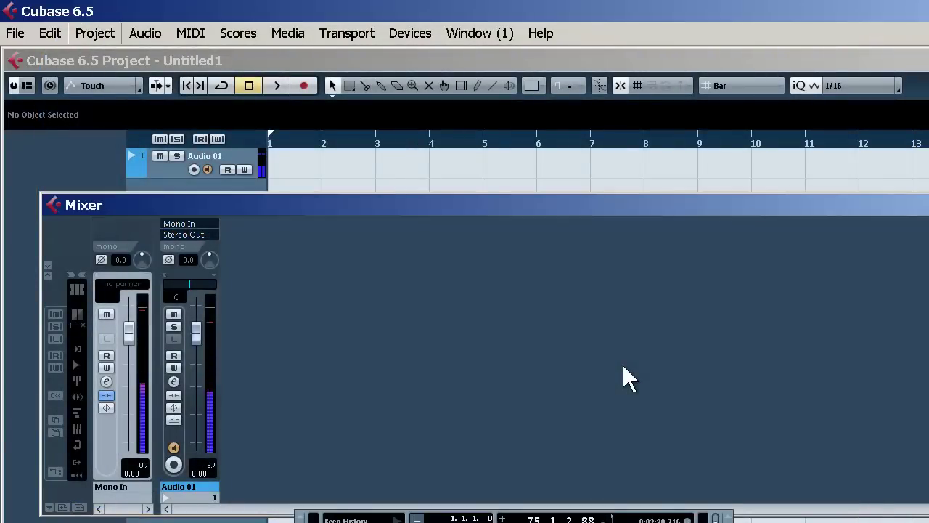
pyautogui.press('Down')
pyautogui.press('Right')
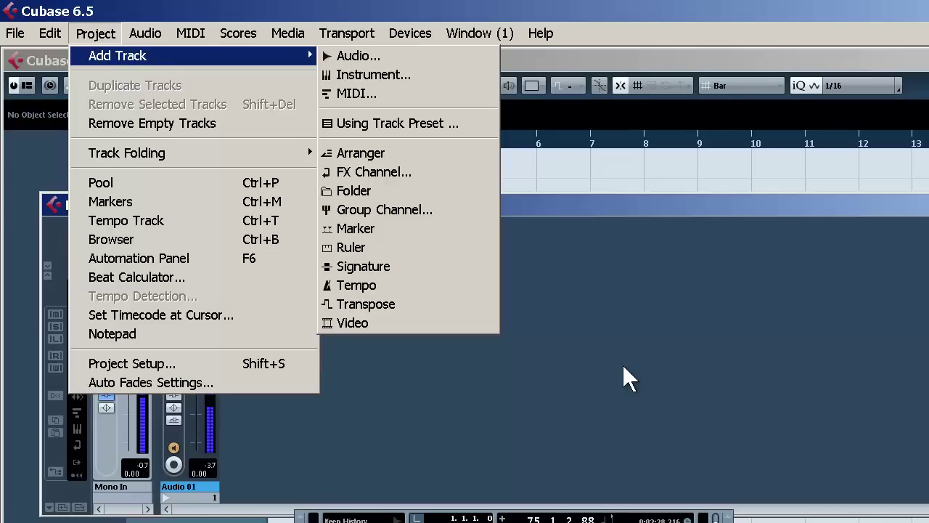
pyautogui.press('Right')
pyautogui.press('Escape')
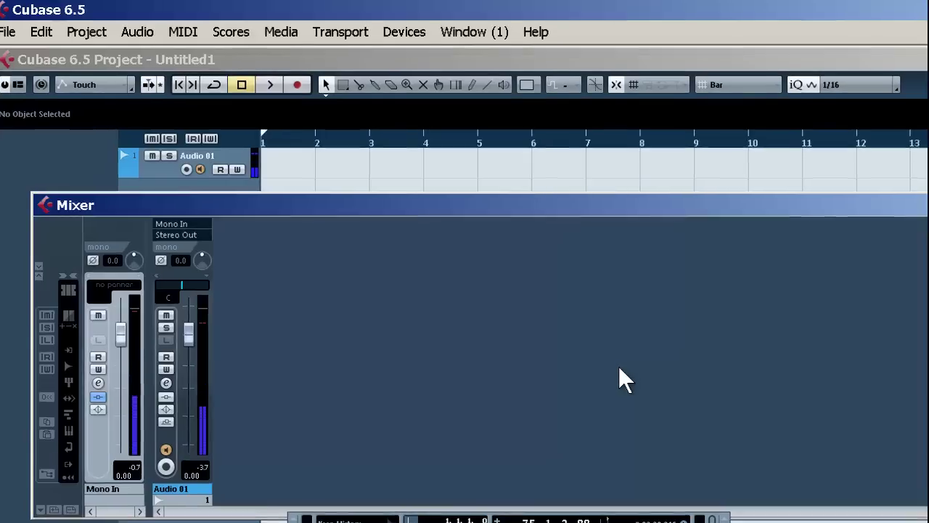
# Open the VST Instruments rack.
pyautogui.hotkey('alt', 'd')
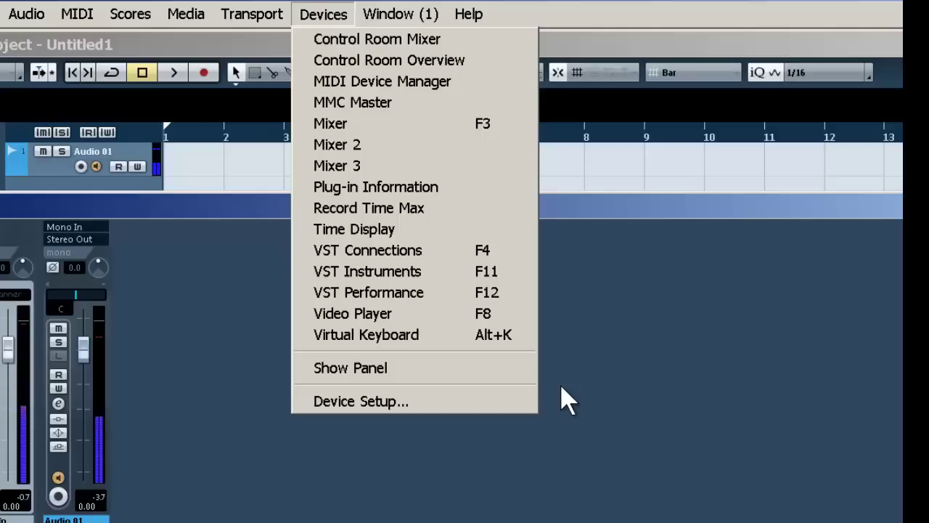
pyautogui.press('Down')
pyautogui.press('Down')
pyautogui.press('Down')
pyautogui.press('Down')
pyautogui.press('Down')
pyautogui.press('Down')
pyautogui.press('Down')
pyautogui.press('Down')
pyautogui.press('Down')
pyautogui.press('Down')
pyautogui.press('Down')
pyautogui.press('Down')
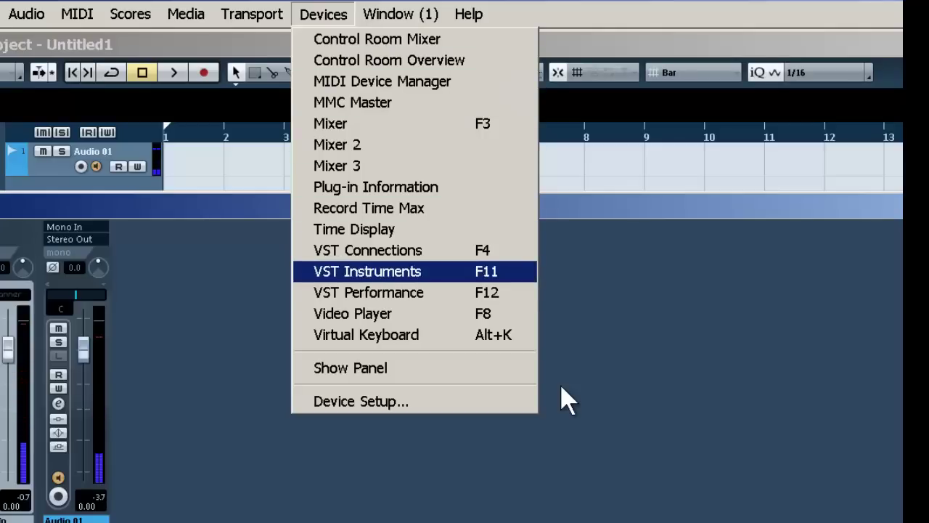
pyautogui.press('Return')
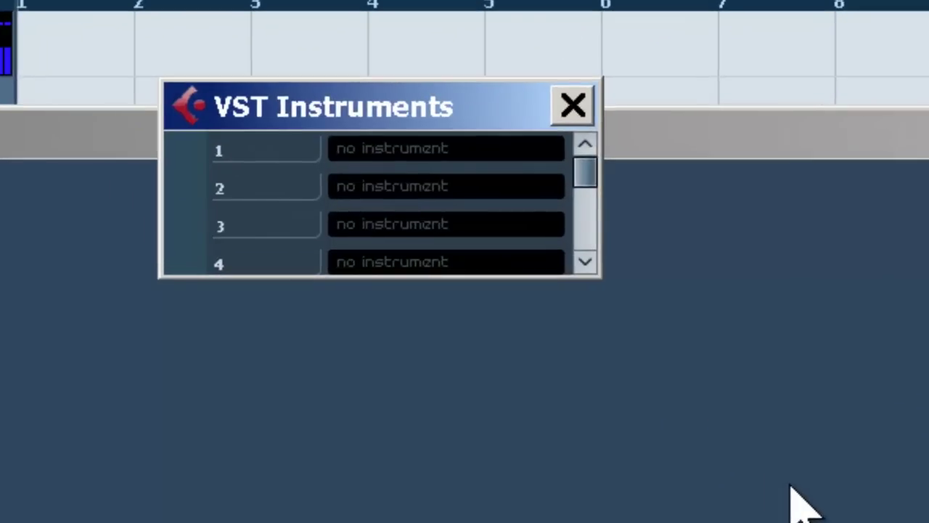
# Load StylusRMX into VST instrument slot 2 and create a MIDI track assigned to it.
pyautogui.click(790, 485)
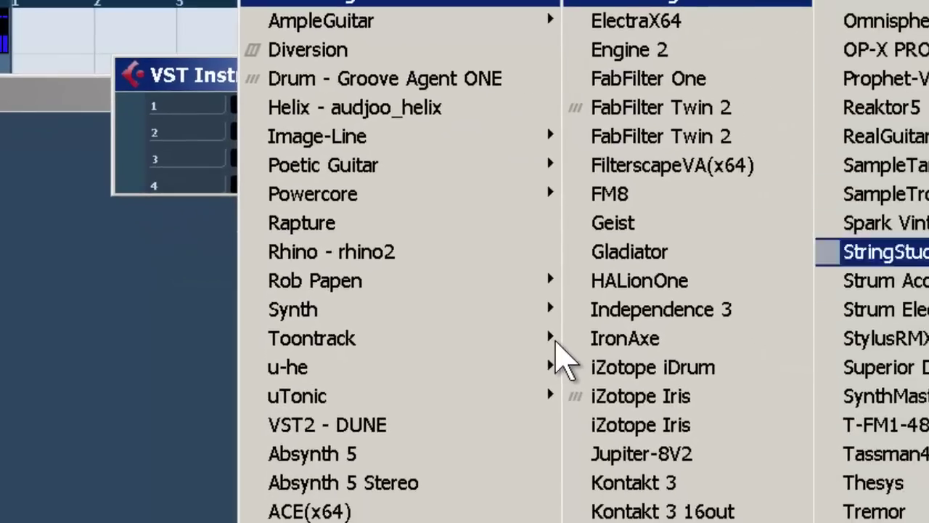
pyautogui.press('t')
pyautogui.press('Down')
pyautogui.press('Up')
pyautogui.press('Down')
pyautogui.press('Down')
pyautogui.press('Down')
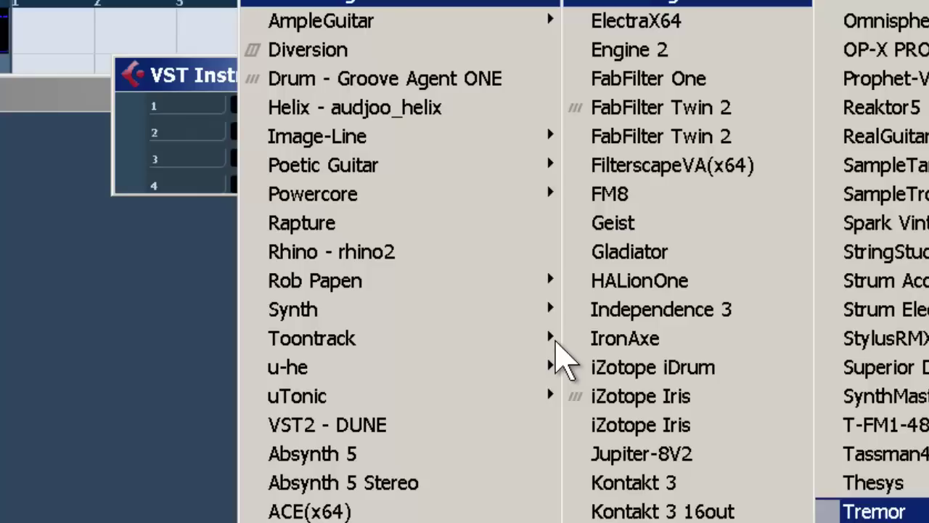
pyautogui.press('Up')
pyautogui.press('Up')
pyautogui.press('Up')
pyautogui.press('Up')
pyautogui.press('Up')
pyautogui.press('Up')
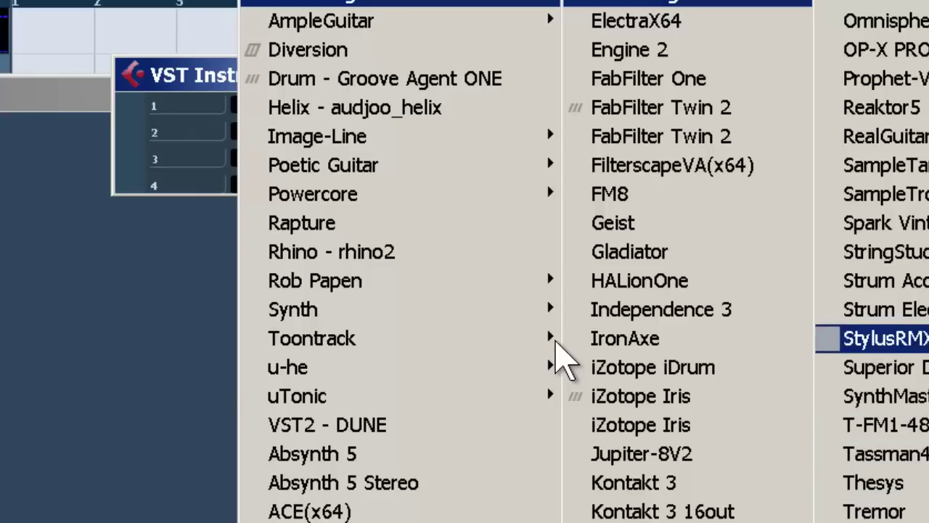
pyautogui.press('Return')
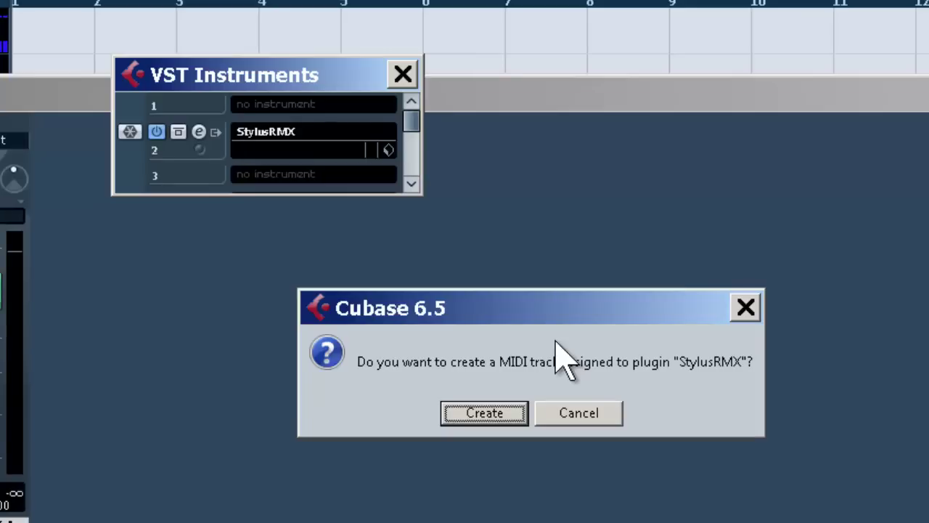
pyautogui.press('Return')
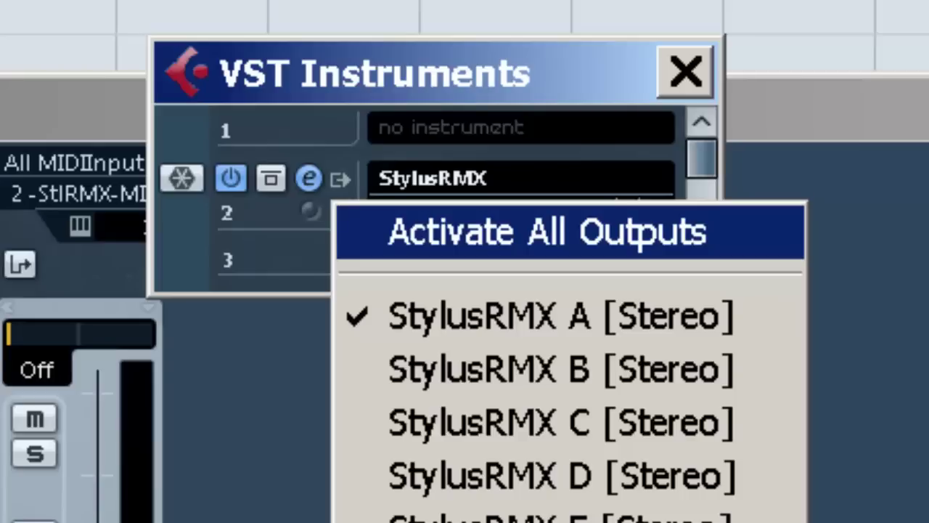
# Activate all StylusRMX outputs and close the plug-in's editor window.
pyautogui.click(547, 232)
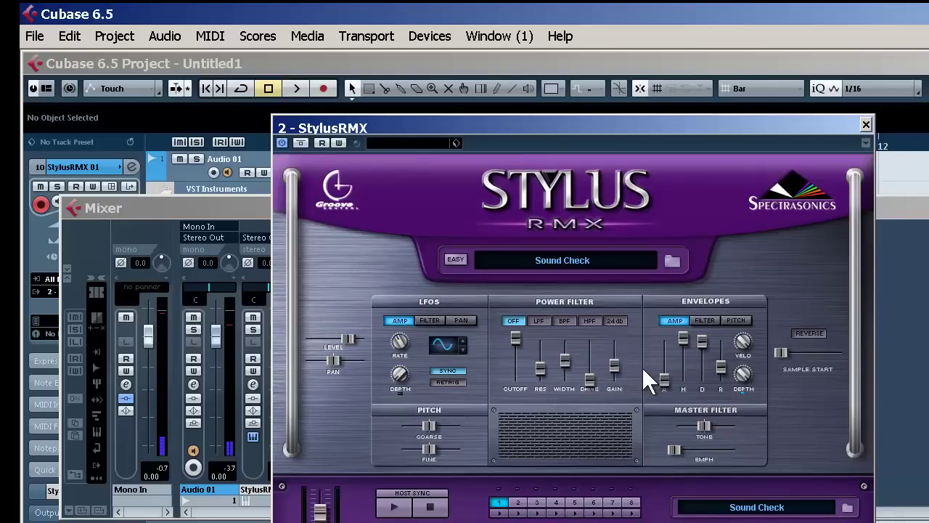
pyautogui.hotkey('ctrl', 'w')
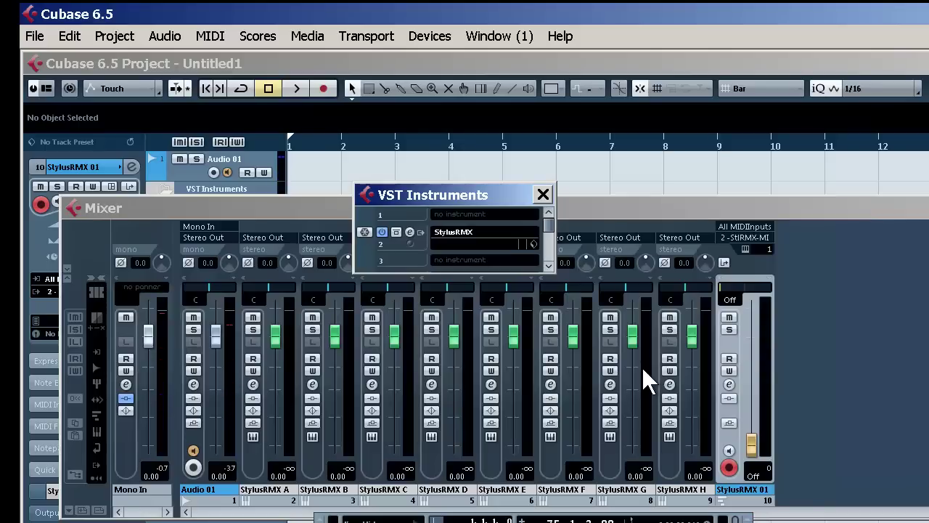
# Remove StylusRMX from instrument slot 2 and remove its MIDI track from the project.
pyautogui.click(484, 232)
pyautogui.click(483, 109)
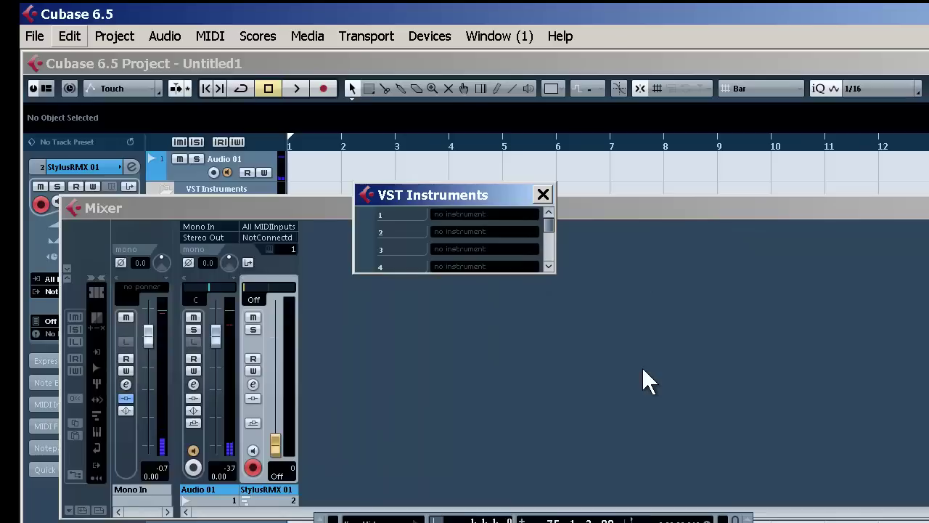
pyautogui.click(69, 35)
pyautogui.click(114, 58)
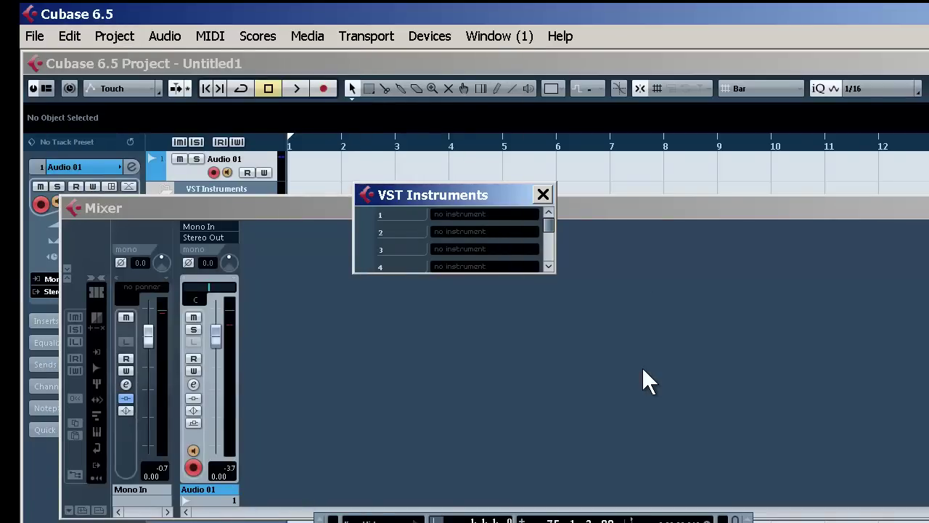
# Load the 64-bit ezdrummer from Toontrack into instrument slot 2 and create a MIDI track assigned to it.
pyautogui.click(483, 214)
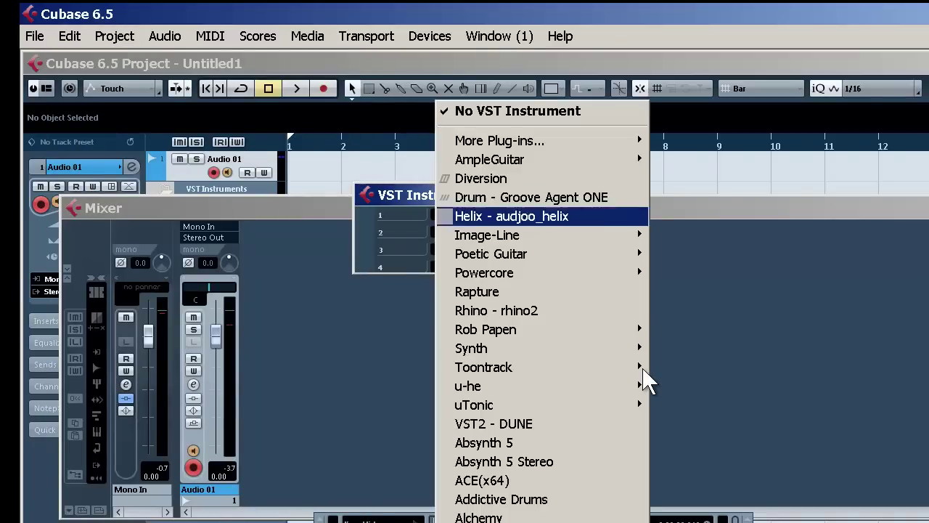
pyautogui.moveTo(500, 140)
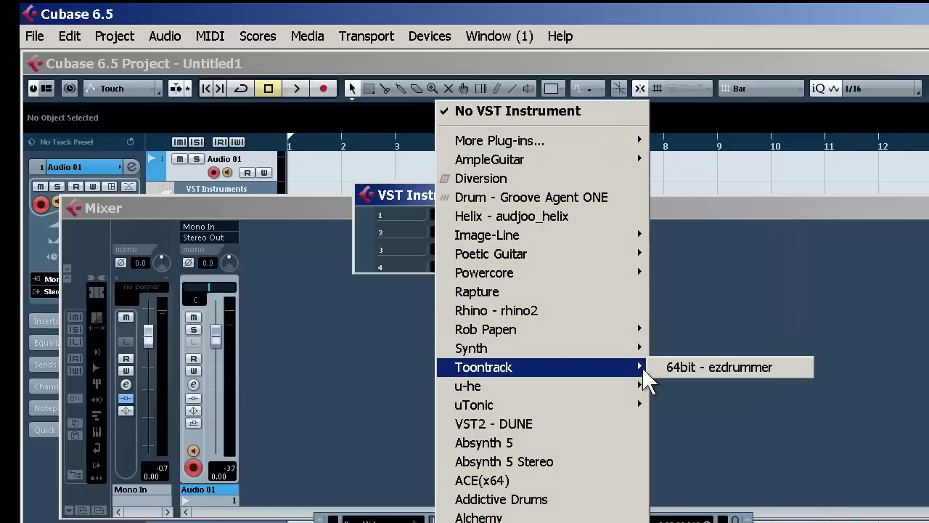
pyautogui.click(649, 368)
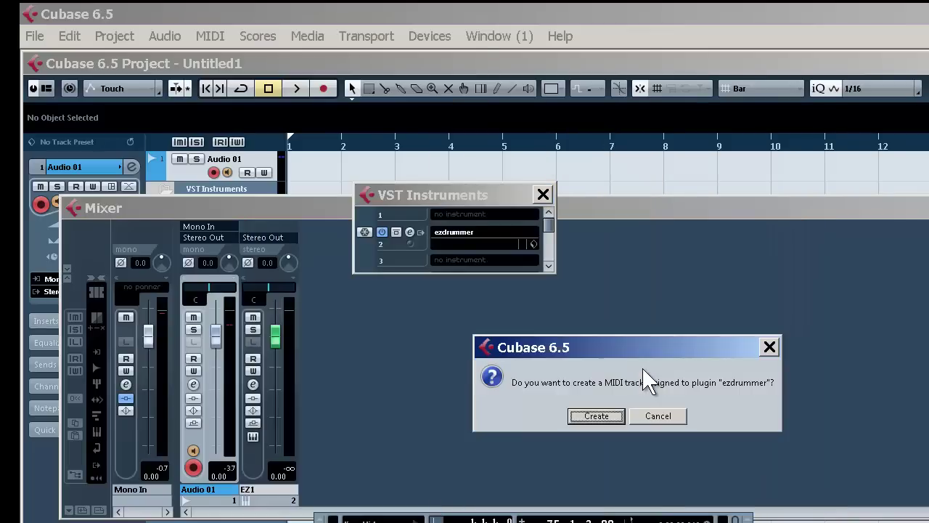
pyautogui.press('Return')
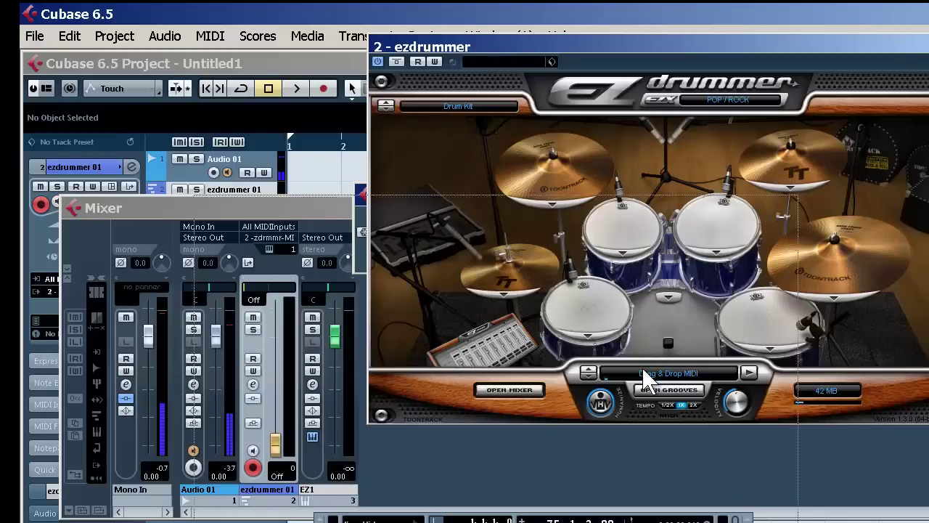
pyautogui.moveTo(643, 369); pyautogui.dragTo(683, 385)
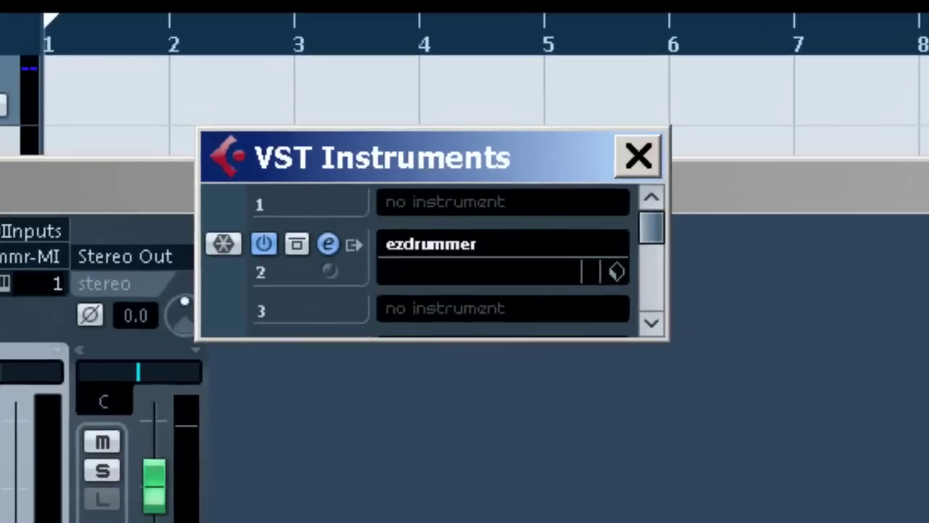
# Activate all outputs of ezdrummer in the VST Instruments rack.
pyautogui.click(353, 244)
pyautogui.click(508, 286)
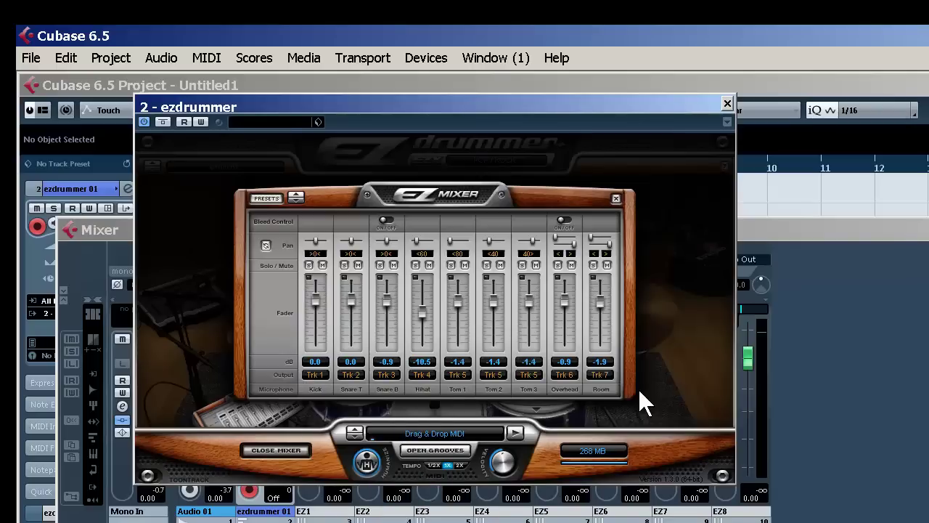
# Close the ezdrummer editor and reopen it from the EZ1 mixer channel.
pyautogui.hotkey('alt', 'F4')
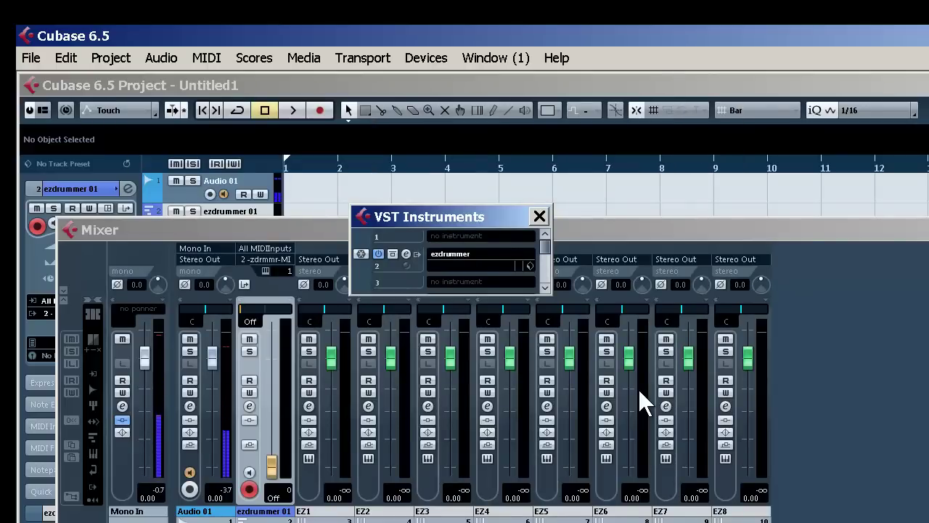
pyautogui.click(308, 458)
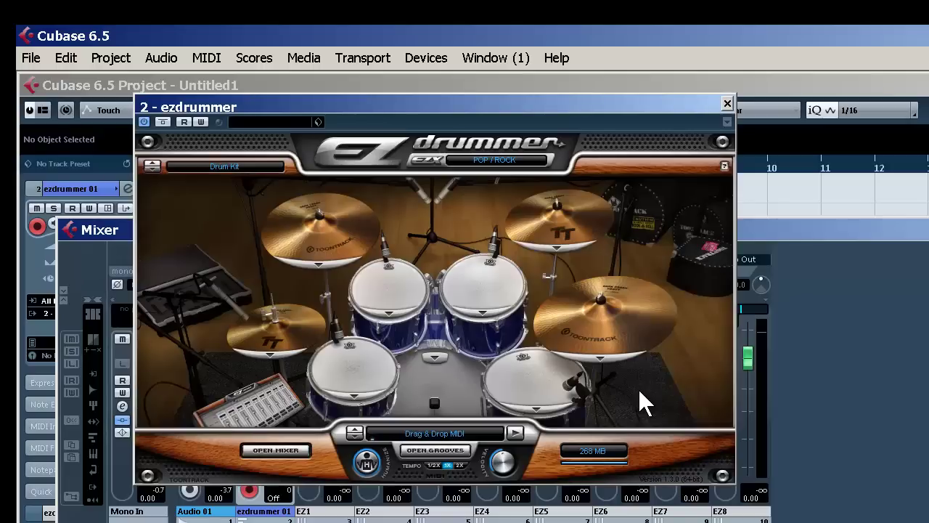